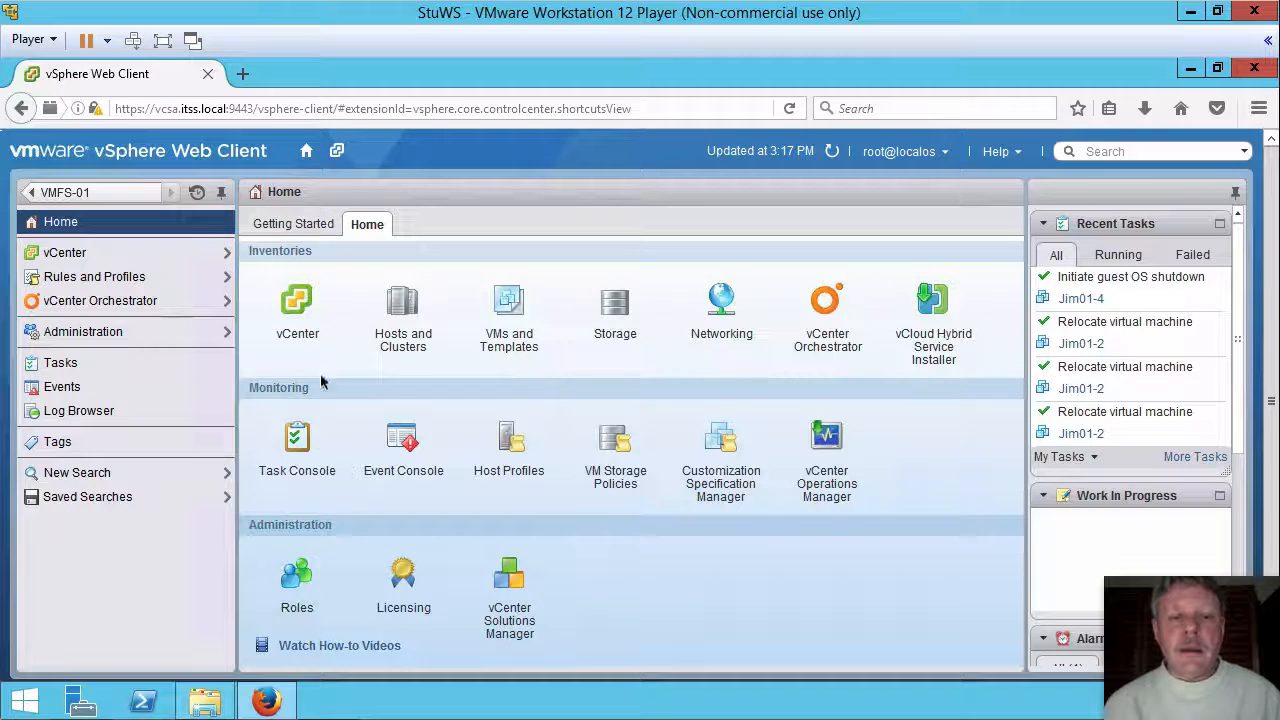
Remove the powered-off virtual machine Jim01-4 from the vCenter inventory, keeping its files on the datastore.
{"action": "left_click", "coordinate": [297, 302]}
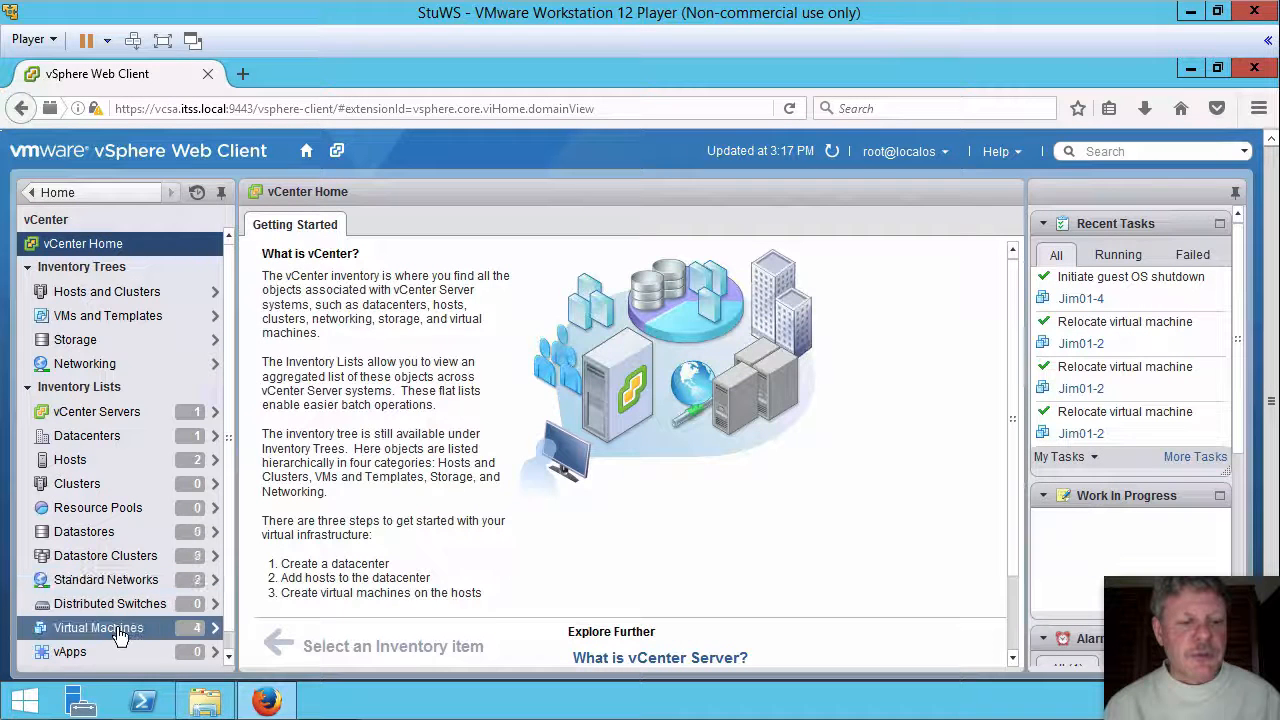
{"action": "left_click", "coordinate": [127, 634]}
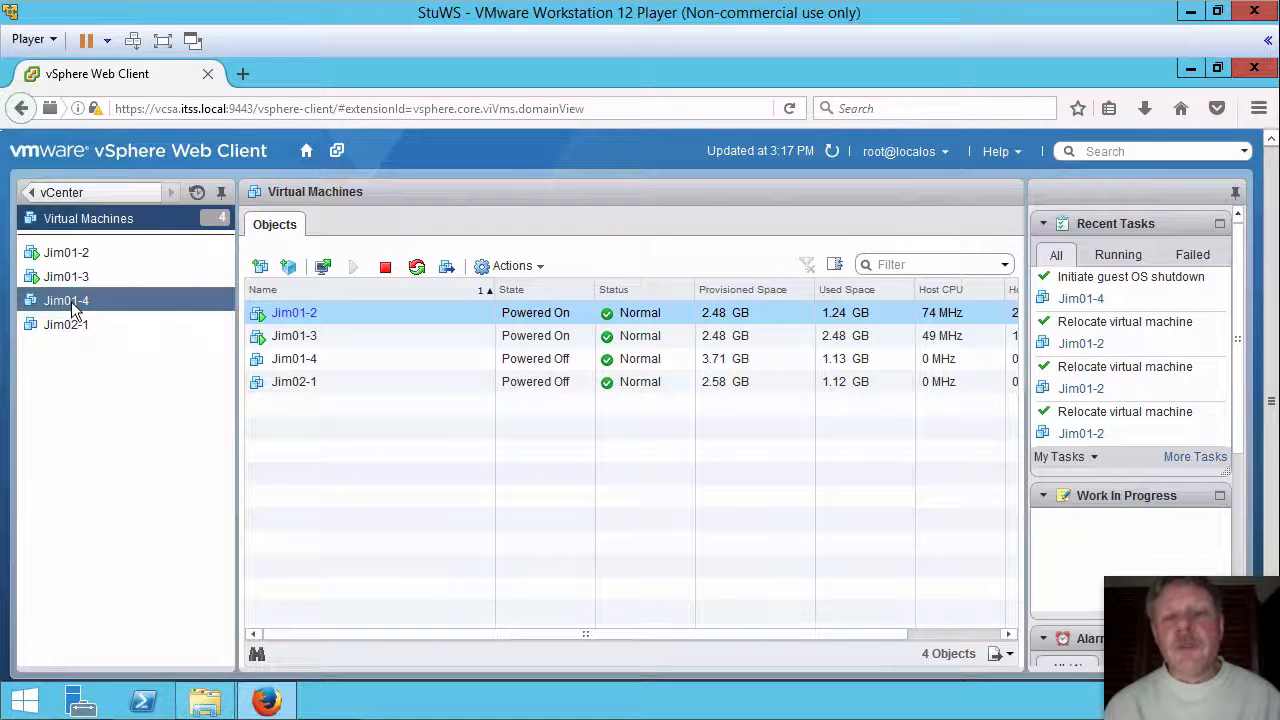
{"action": "left_click", "coordinate": [305, 362]}
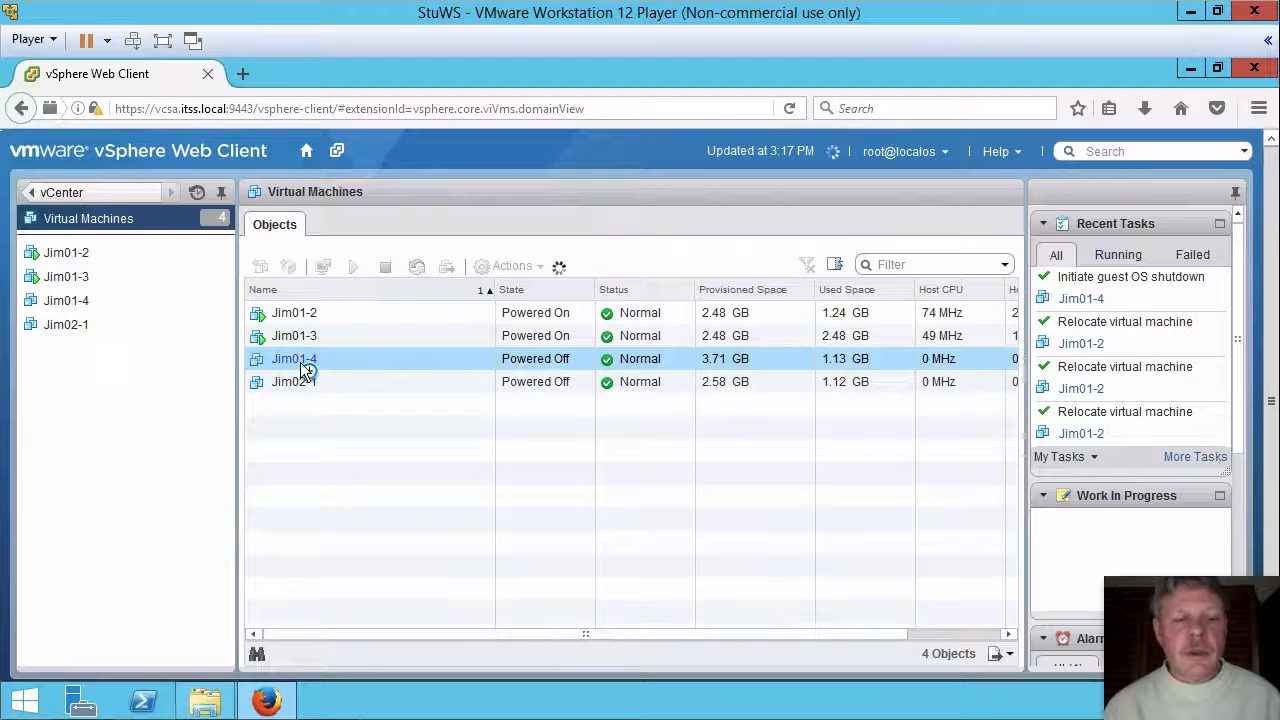
{"action": "right_click", "coordinate": [305, 362]}
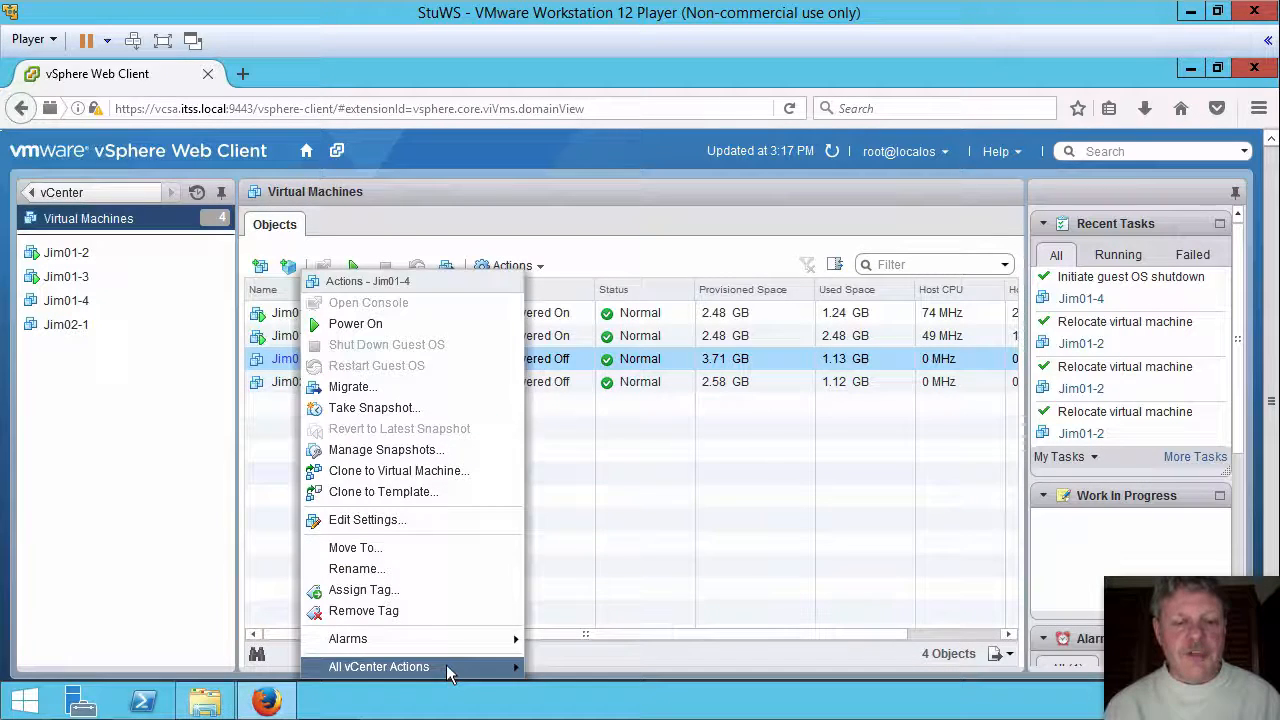
{"action": "mouse_move", "coordinate": [447, 670]}
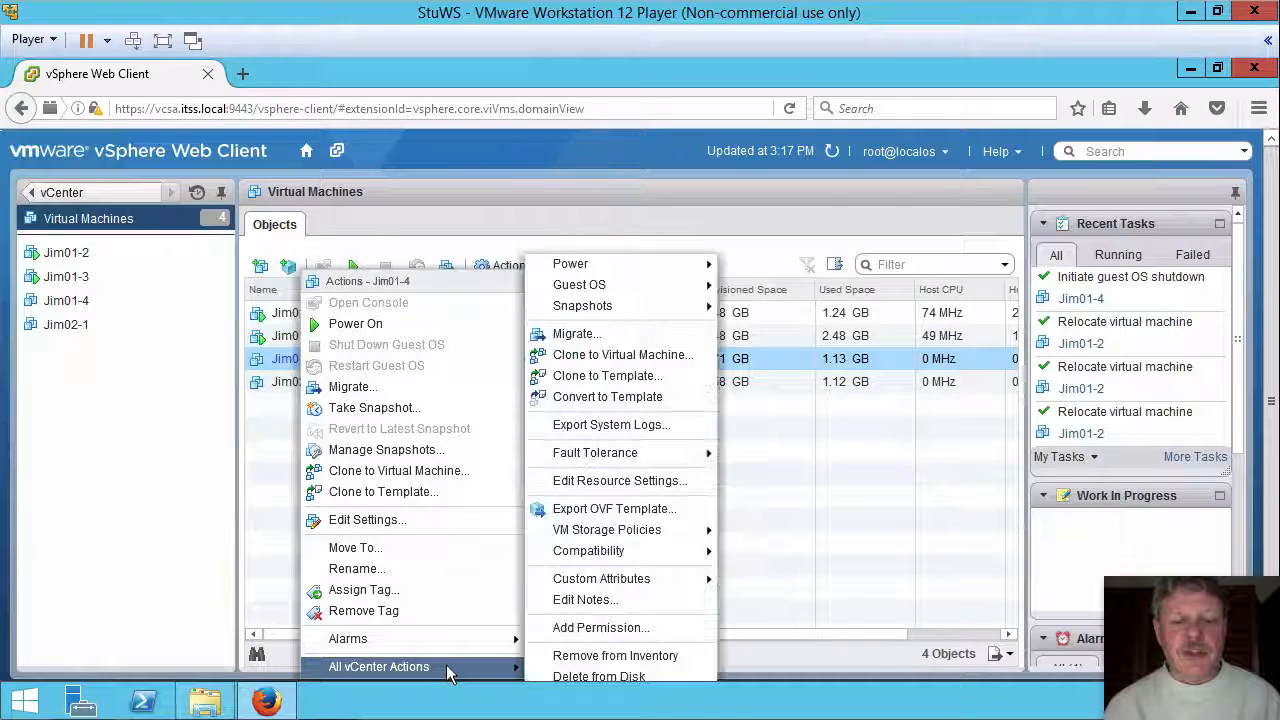
{"action": "left_click", "coordinate": [557, 652]}
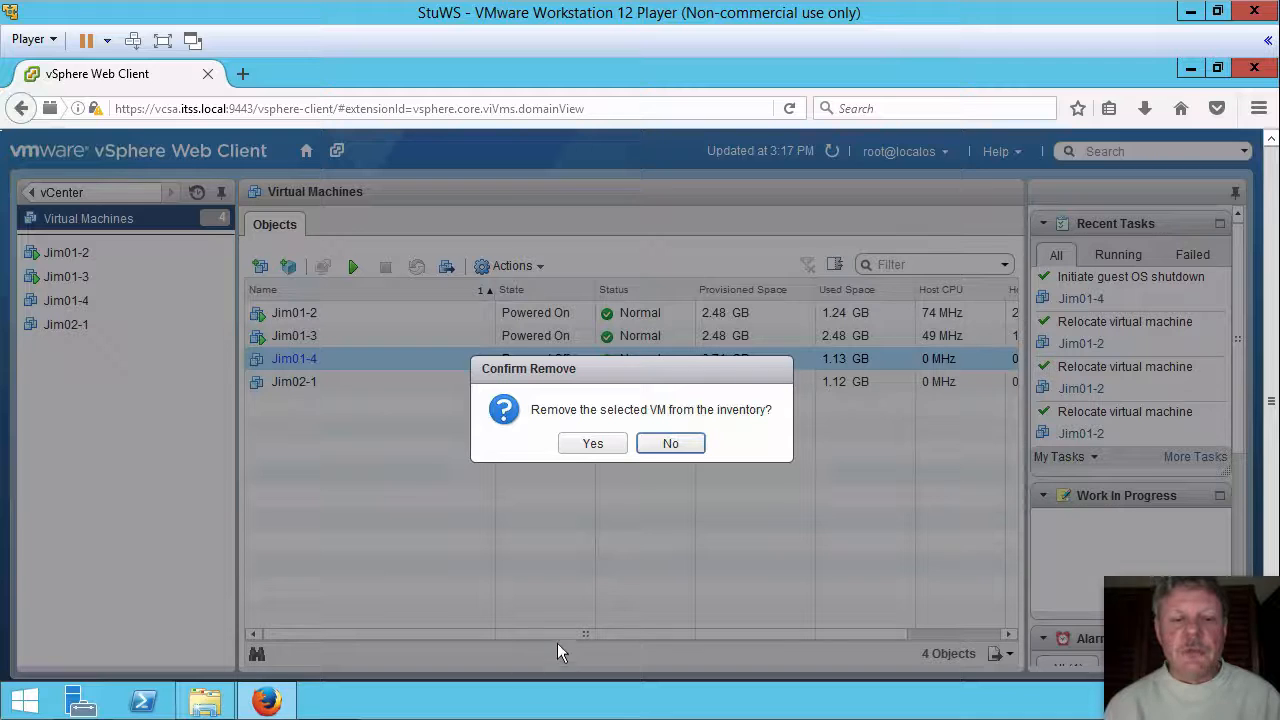
{"action": "left_click", "coordinate": [592, 440]}
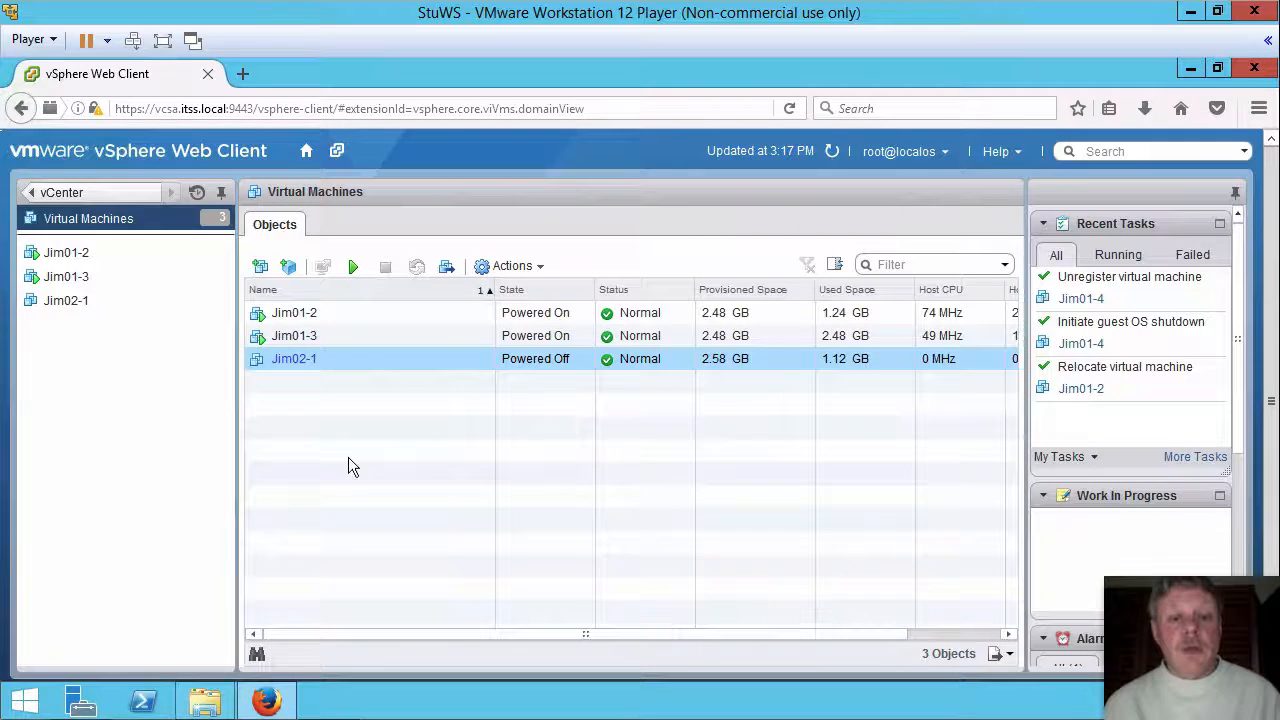
Browse the files of datastore VMFS-01, open the Jim01-4 folder and widen the Name column to show full file names.
{"action": "left_click", "coordinate": [114, 204]}
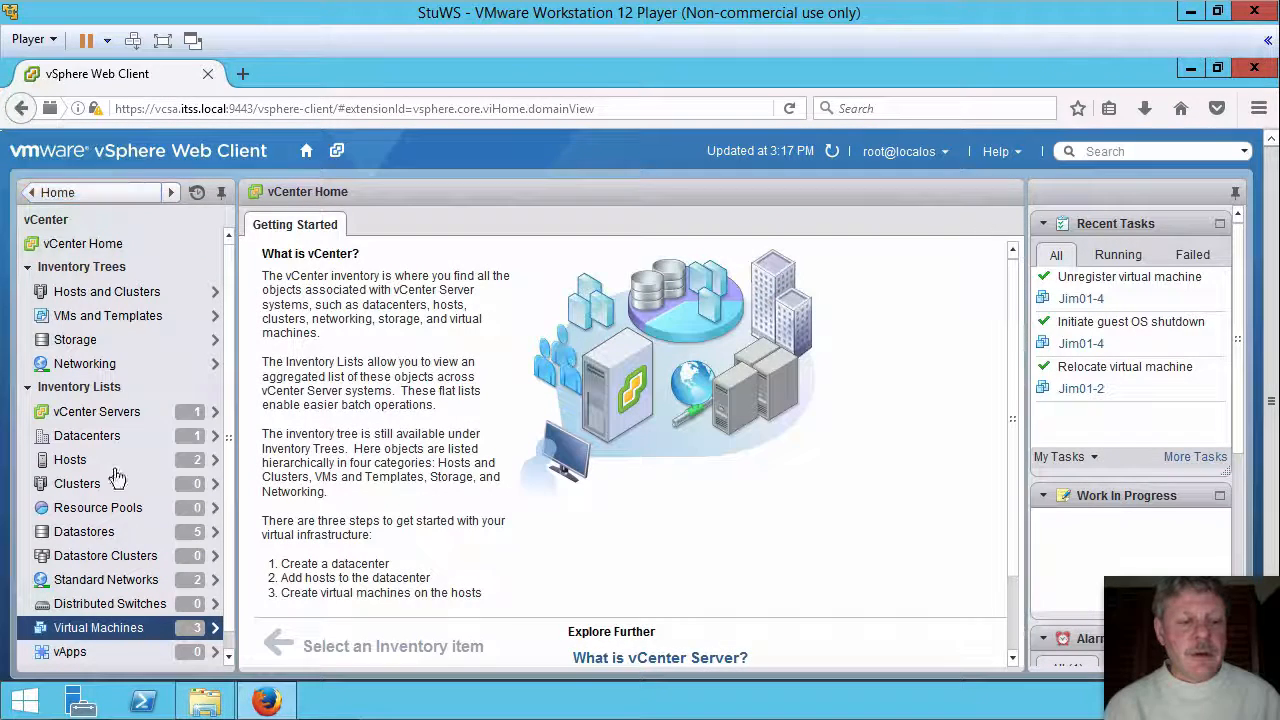
{"action": "left_click", "coordinate": [88, 531]}
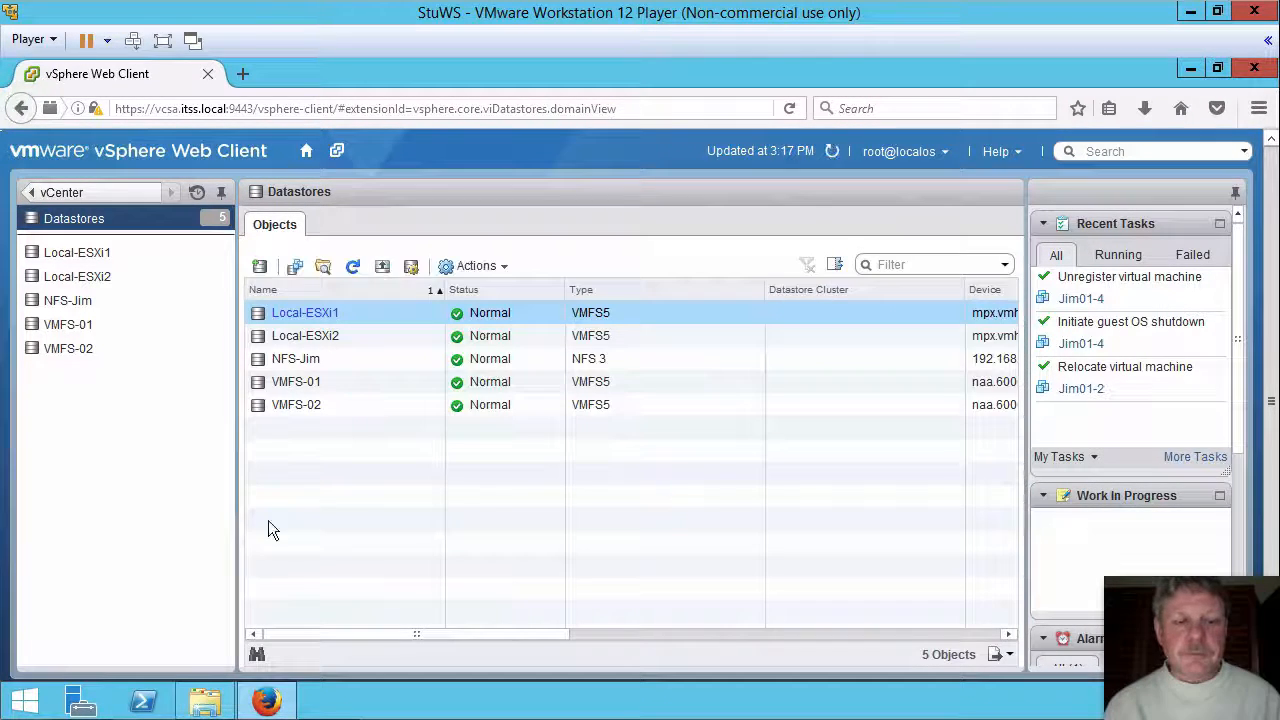
{"action": "left_click", "coordinate": [297, 388]}
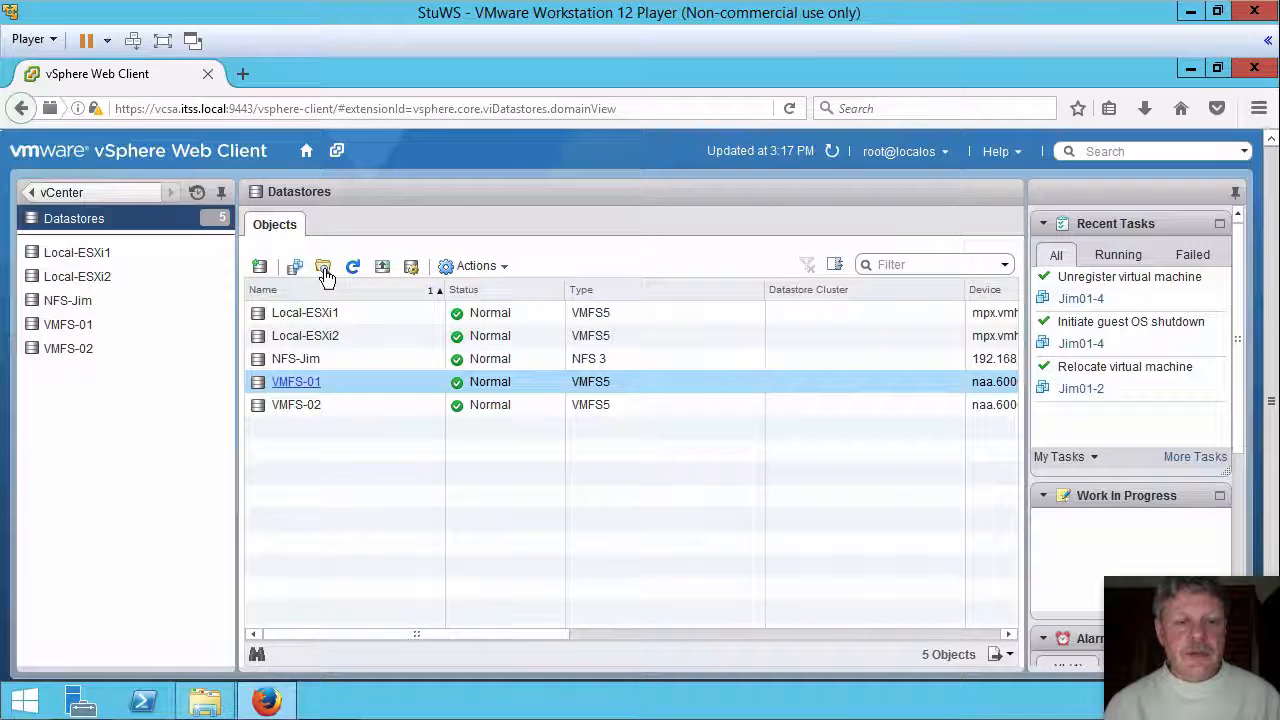
{"action": "left_click", "coordinate": [324, 269]}
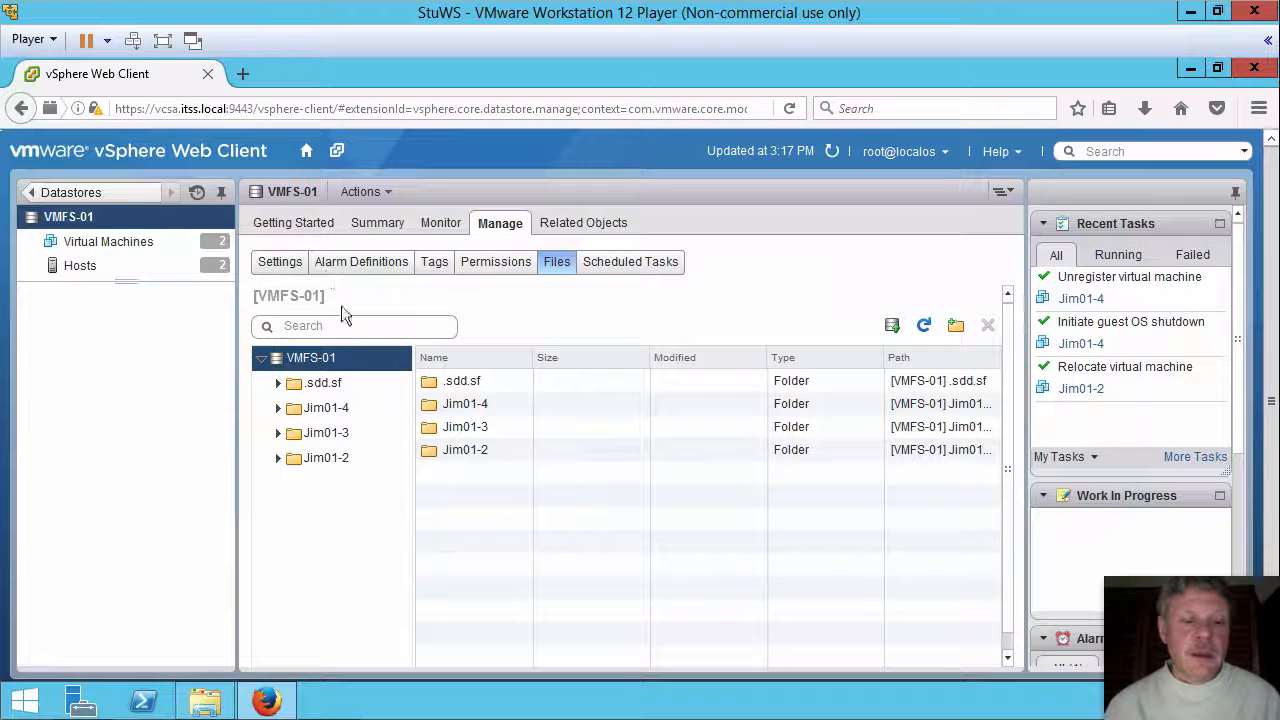
{"action": "left_click", "coordinate": [326, 408]}
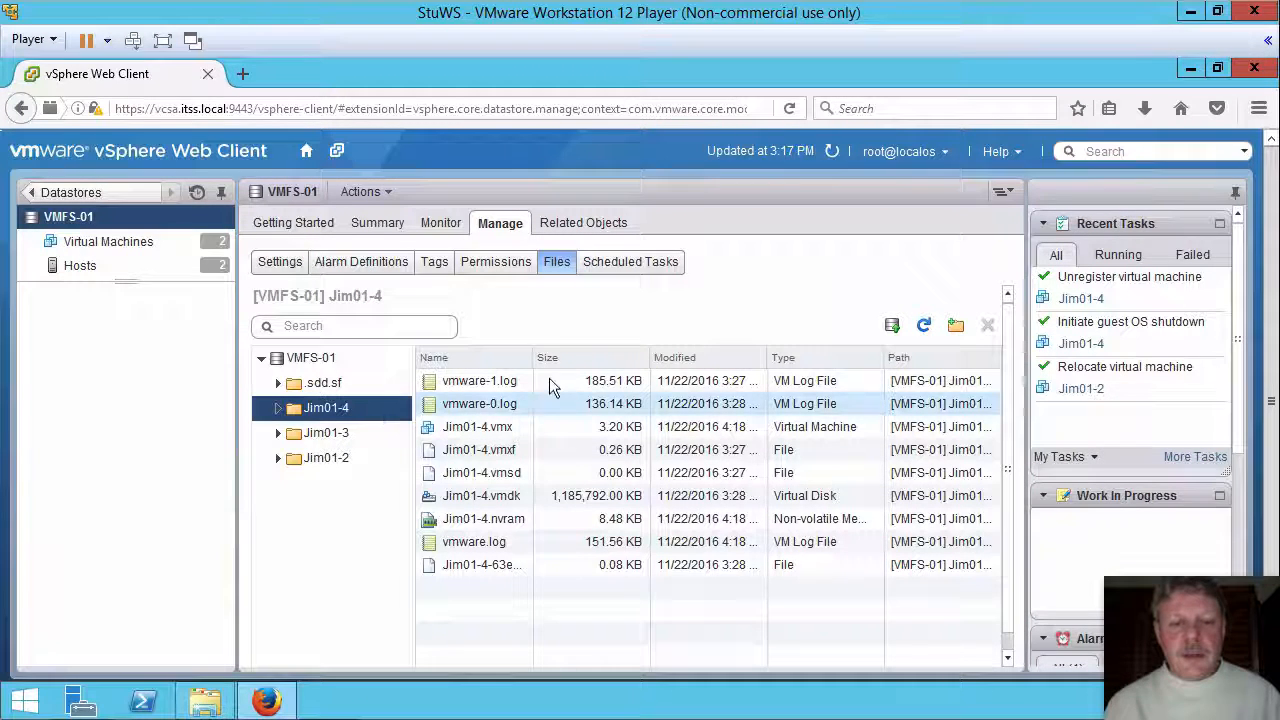
{"action": "left_click_drag", "start_coordinate": [532, 359], "coordinate": [598, 359]}
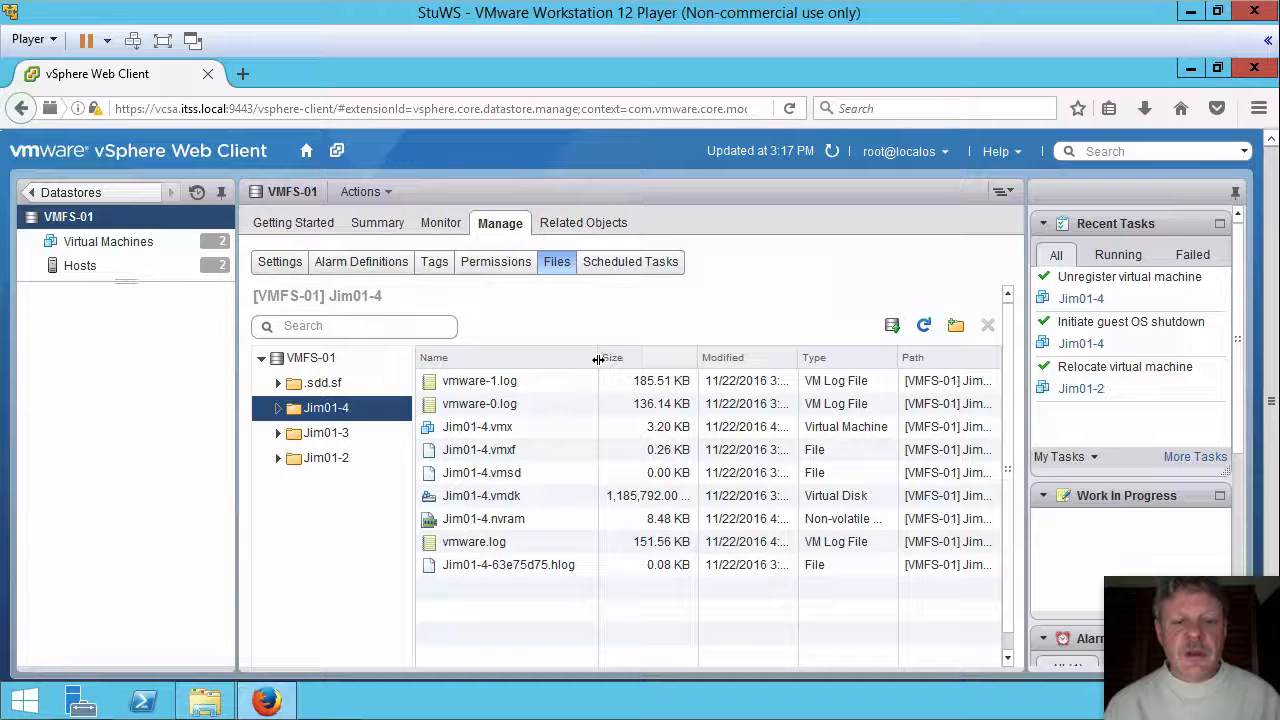
Start registering Jim01-4.vmx as a virtual machine named Jim01-5 in the LabVMs folder of the Training datacenter.
{"action": "right_click", "coordinate": [500, 427]}
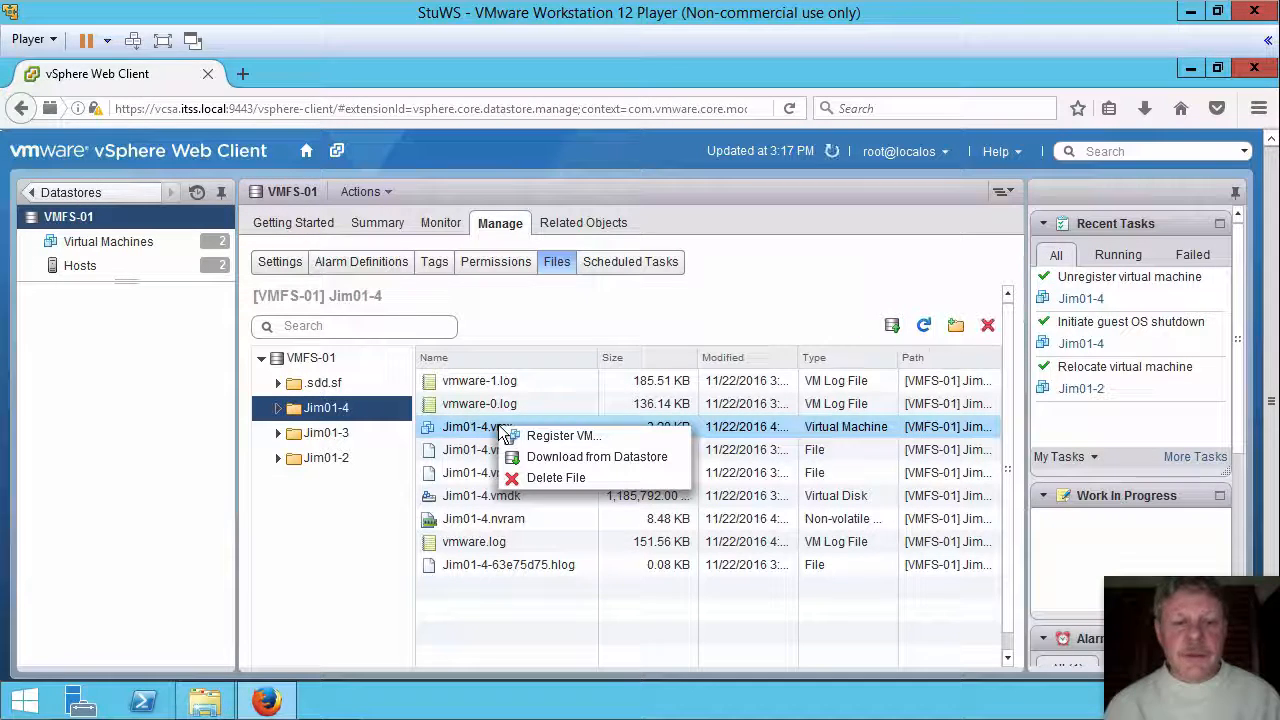
{"action": "left_click", "coordinate": [555, 435]}
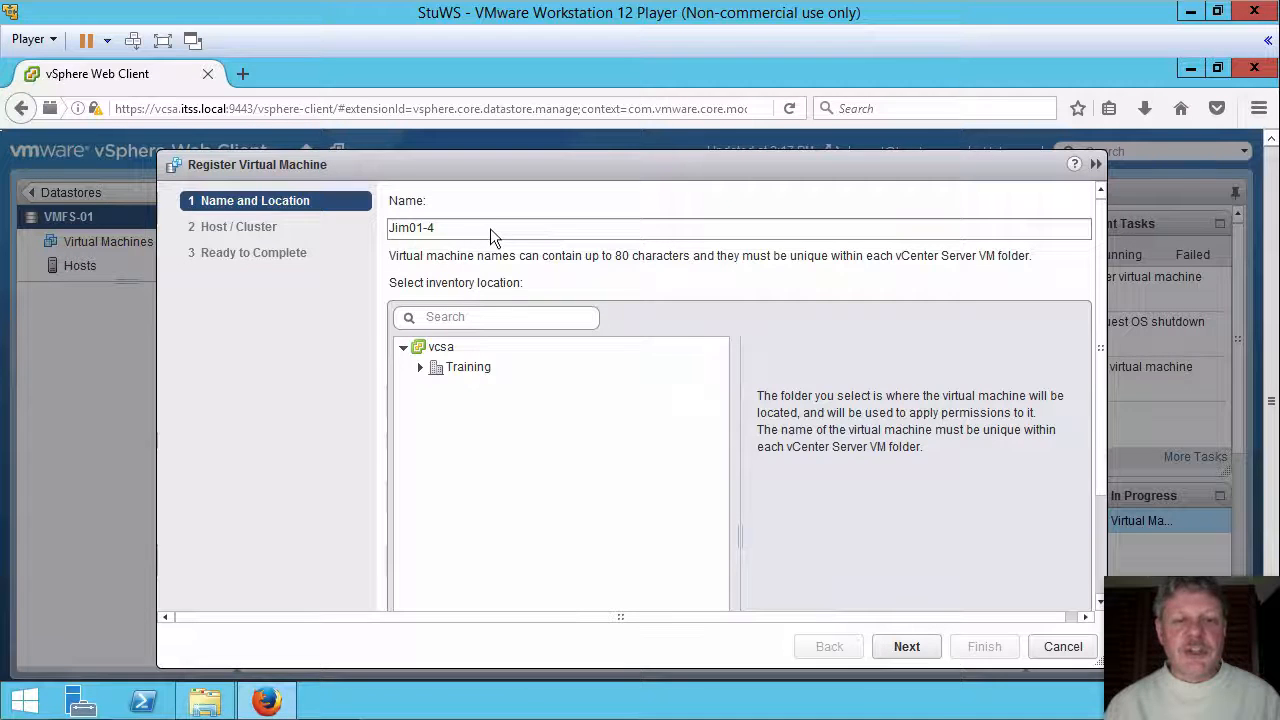
{"action": "left_click", "coordinate": [490, 228]}
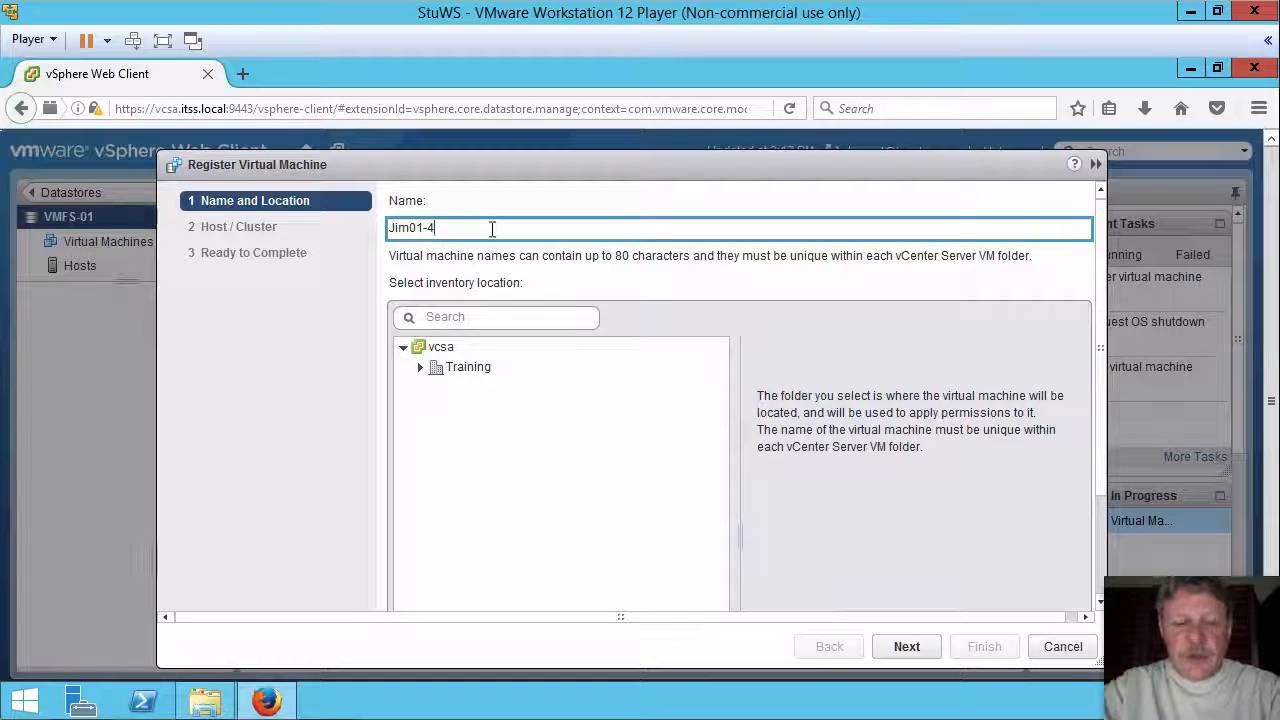
{"action": "type", "text": "5"}
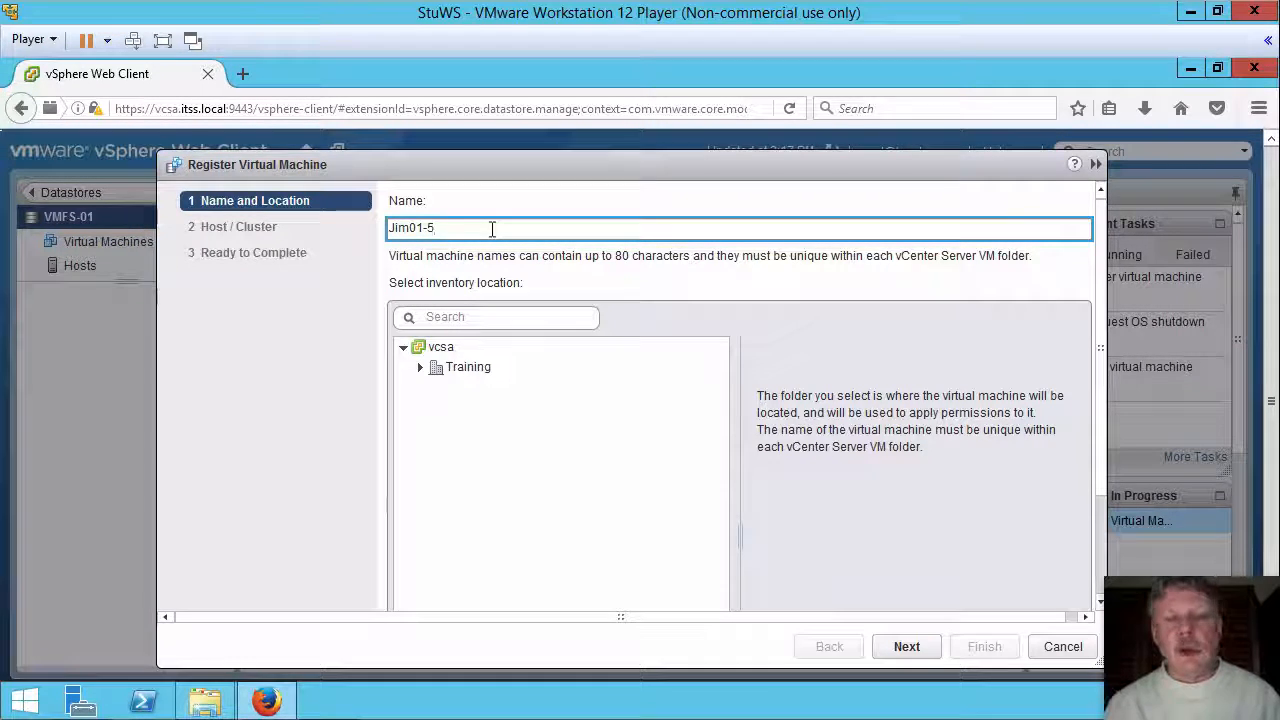
{"action": "left_click", "coordinate": [422, 370]}
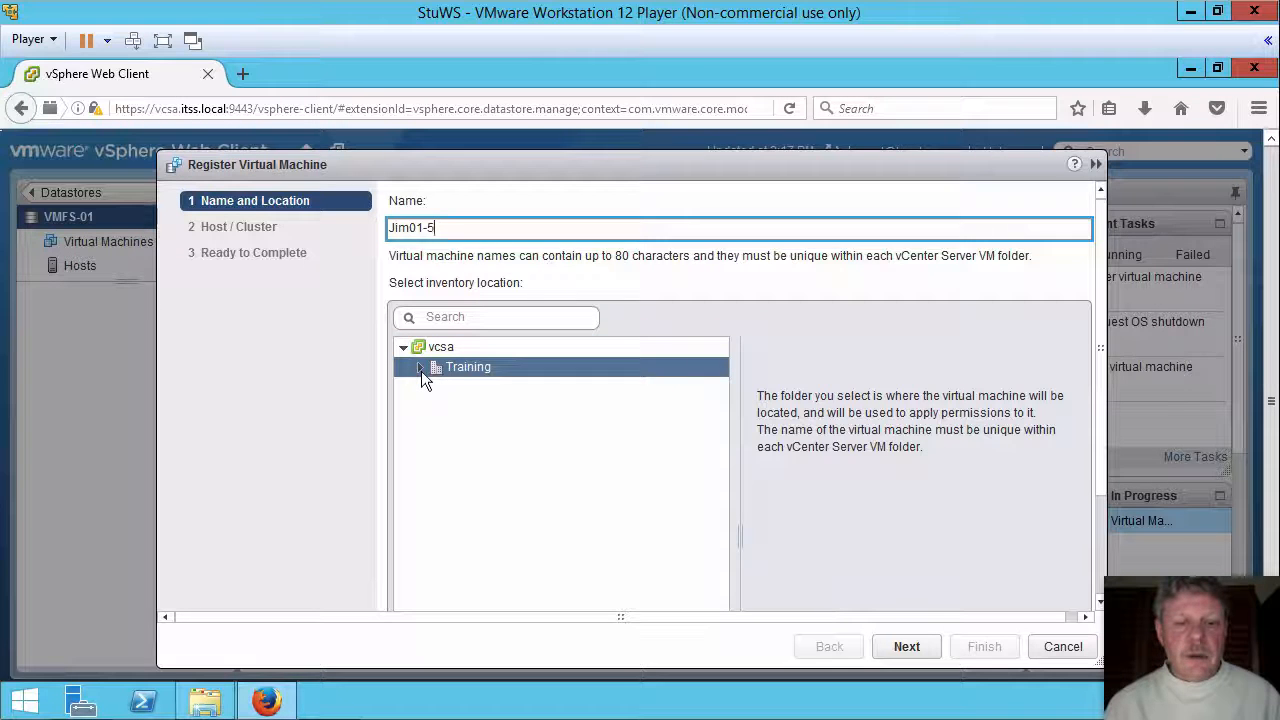
{"action": "left_click", "coordinate": [421, 370]}
{"action": "left_click", "coordinate": [481, 390]}
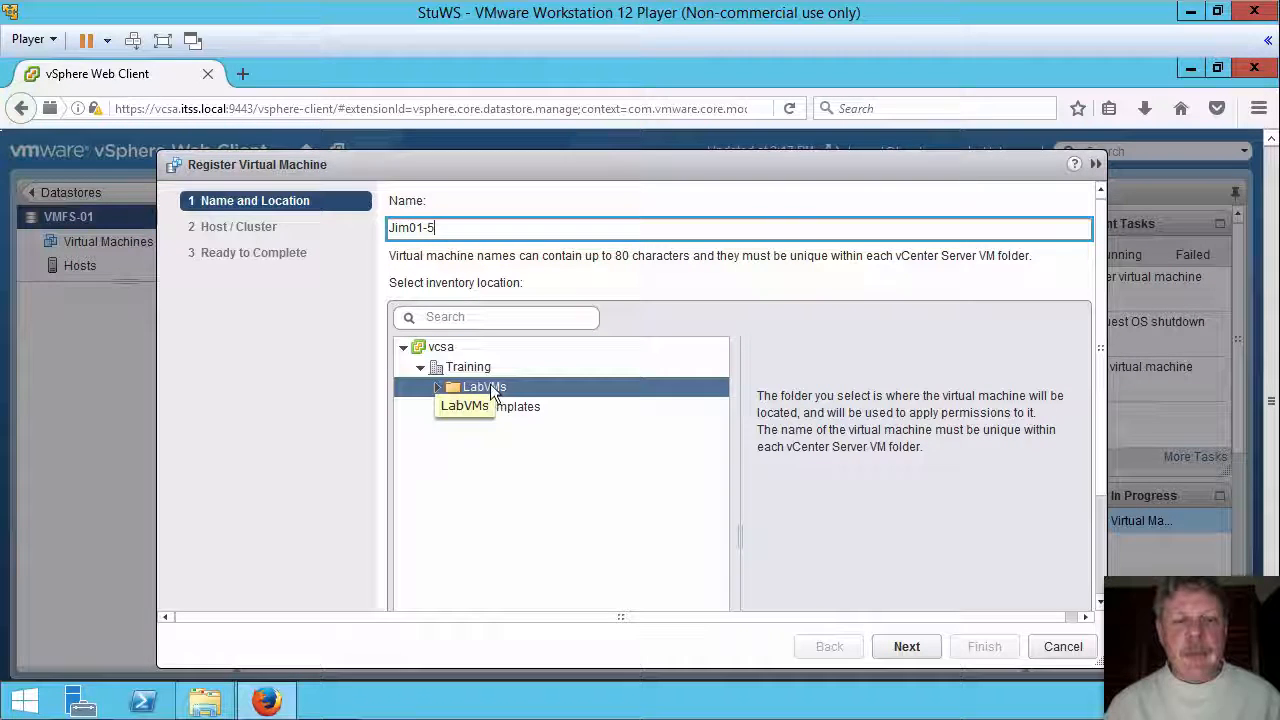
{"action": "left_click", "coordinate": [905, 646]}
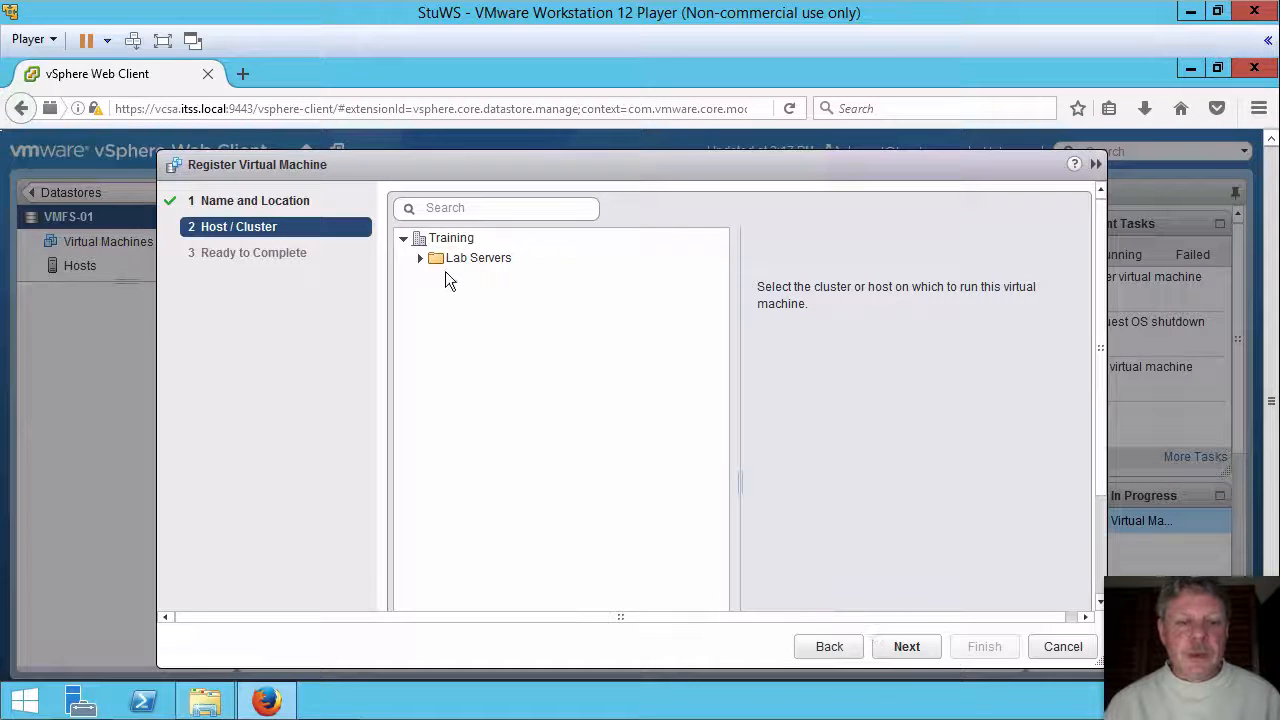
Choose esxi1.itss.local under Lab Servers as the host and finish registering the virtual machine.
{"action": "left_click", "coordinate": [419, 258]}
{"action": "left_click", "coordinate": [498, 280]}
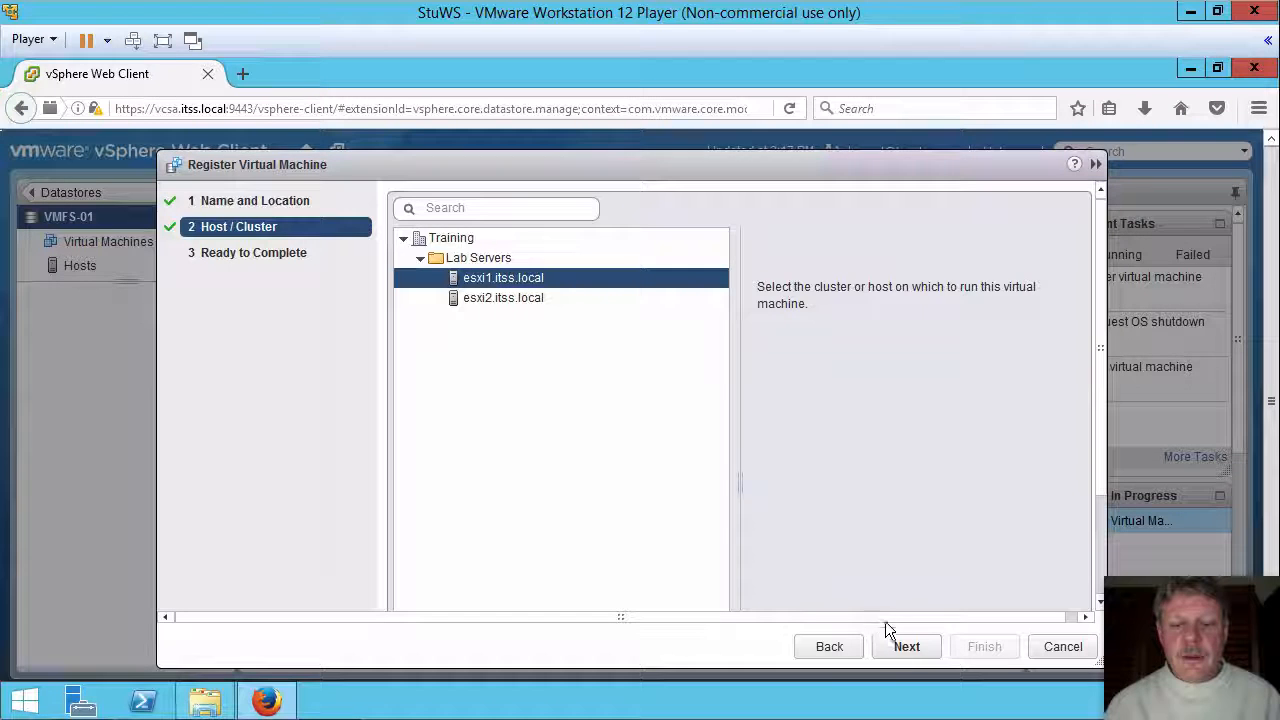
{"action": "left_click", "coordinate": [906, 646]}
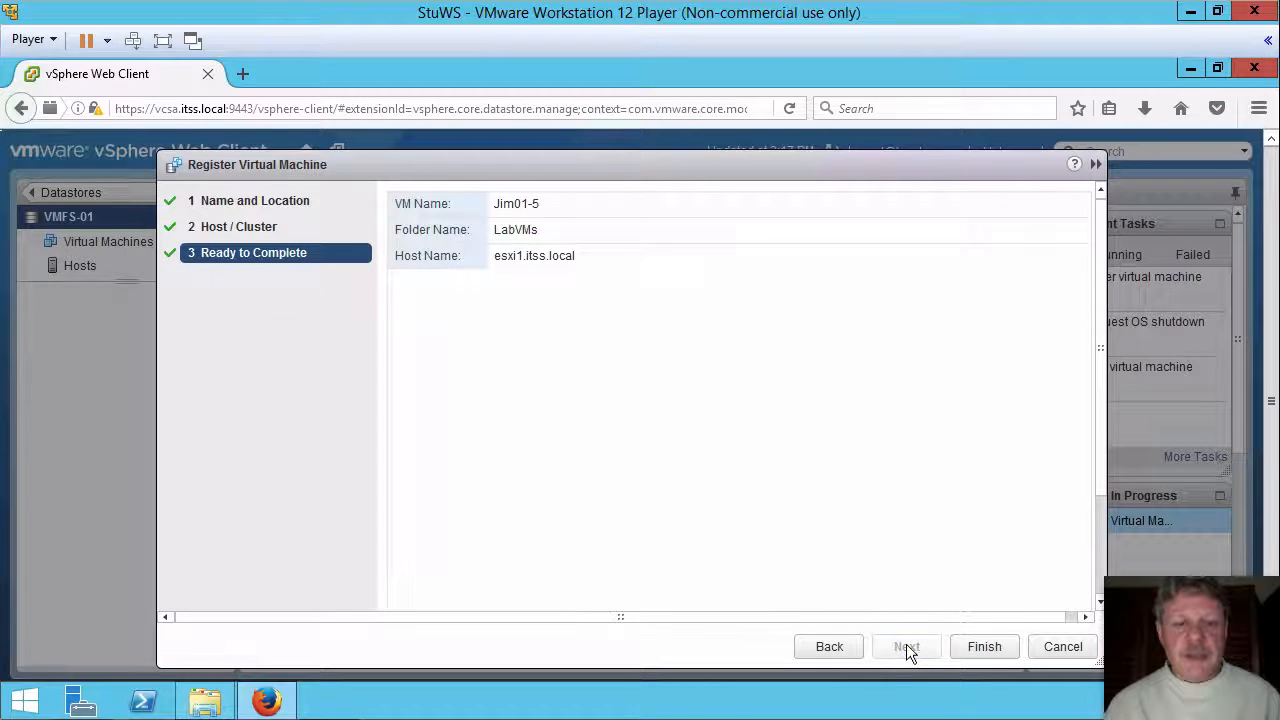
{"action": "left_click", "coordinate": [984, 646]}
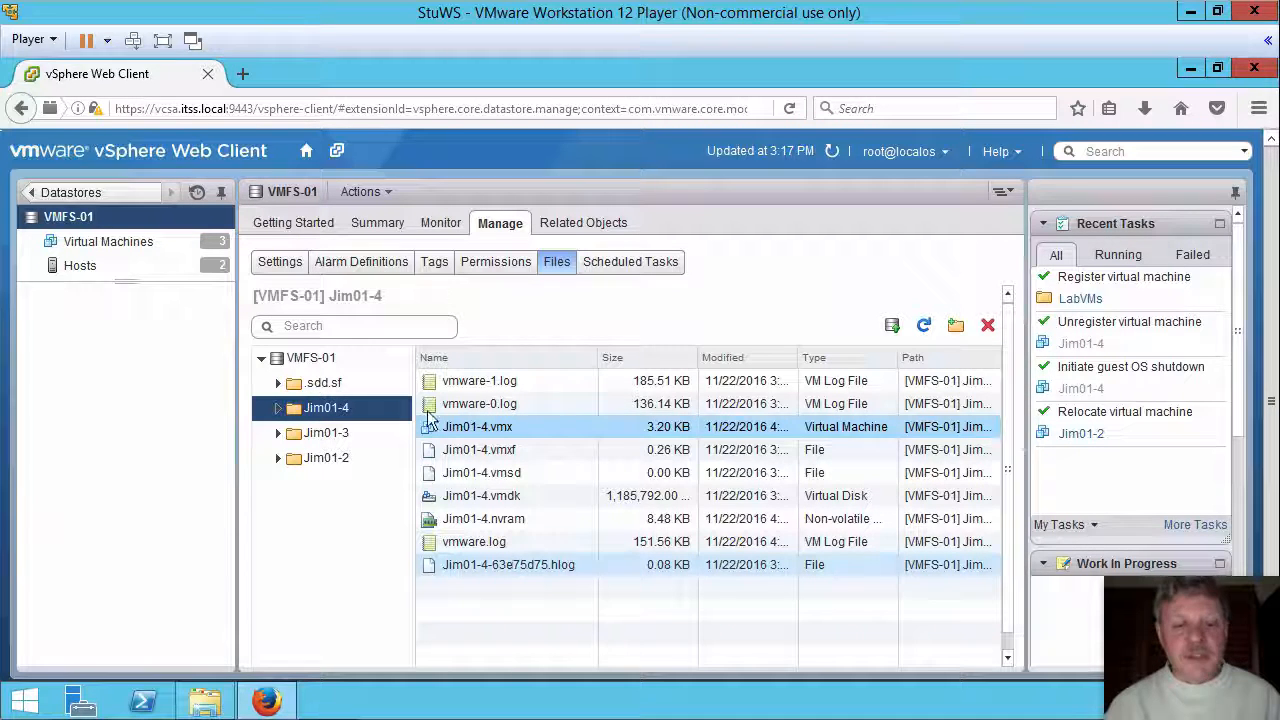
{"action": "left_click", "coordinate": [631, 420]}
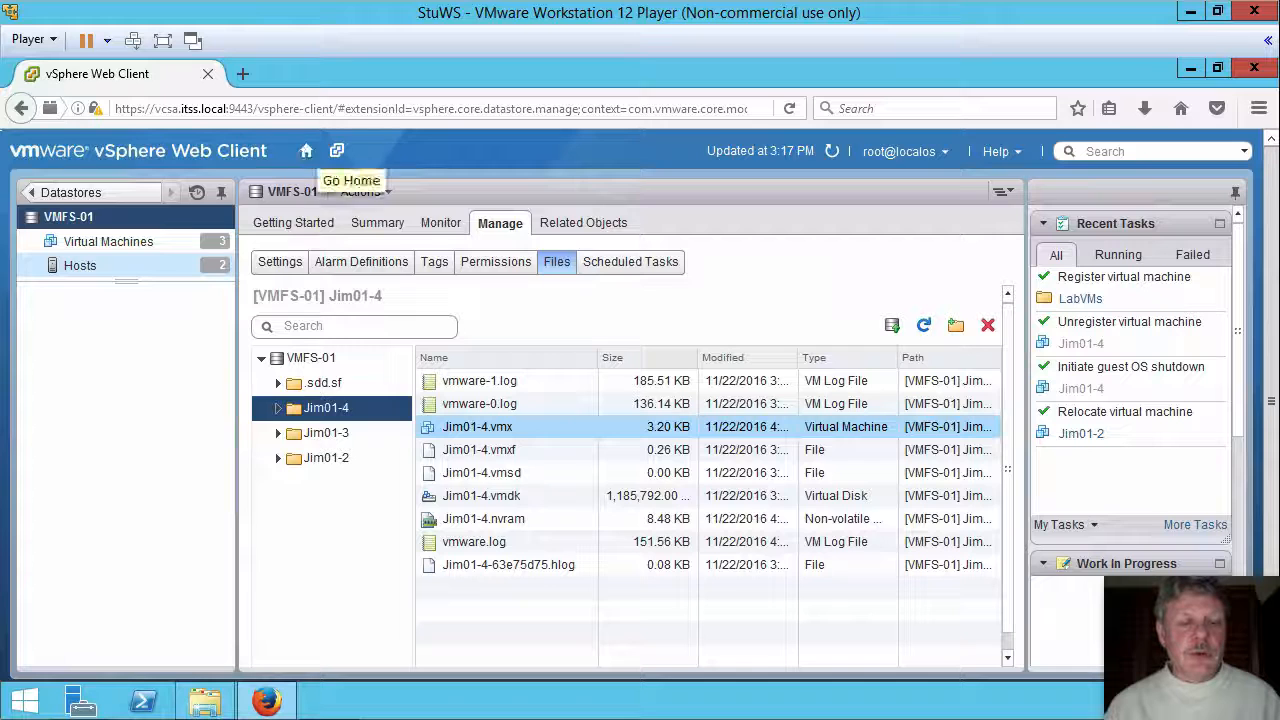
Delete the virtual machine Jim01-5 in the LabVMs folder from disk, including its base disks.
{"action": "left_click", "coordinate": [306, 151]}
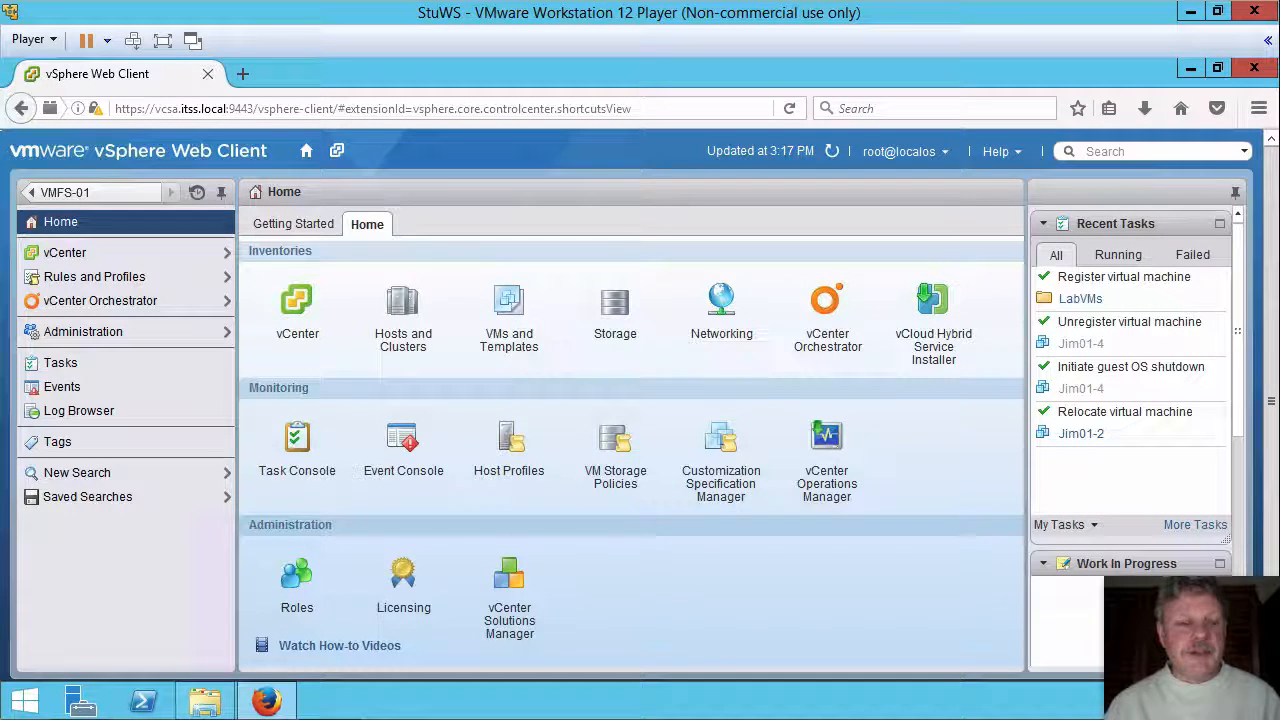
{"action": "left_click", "coordinate": [512, 306]}
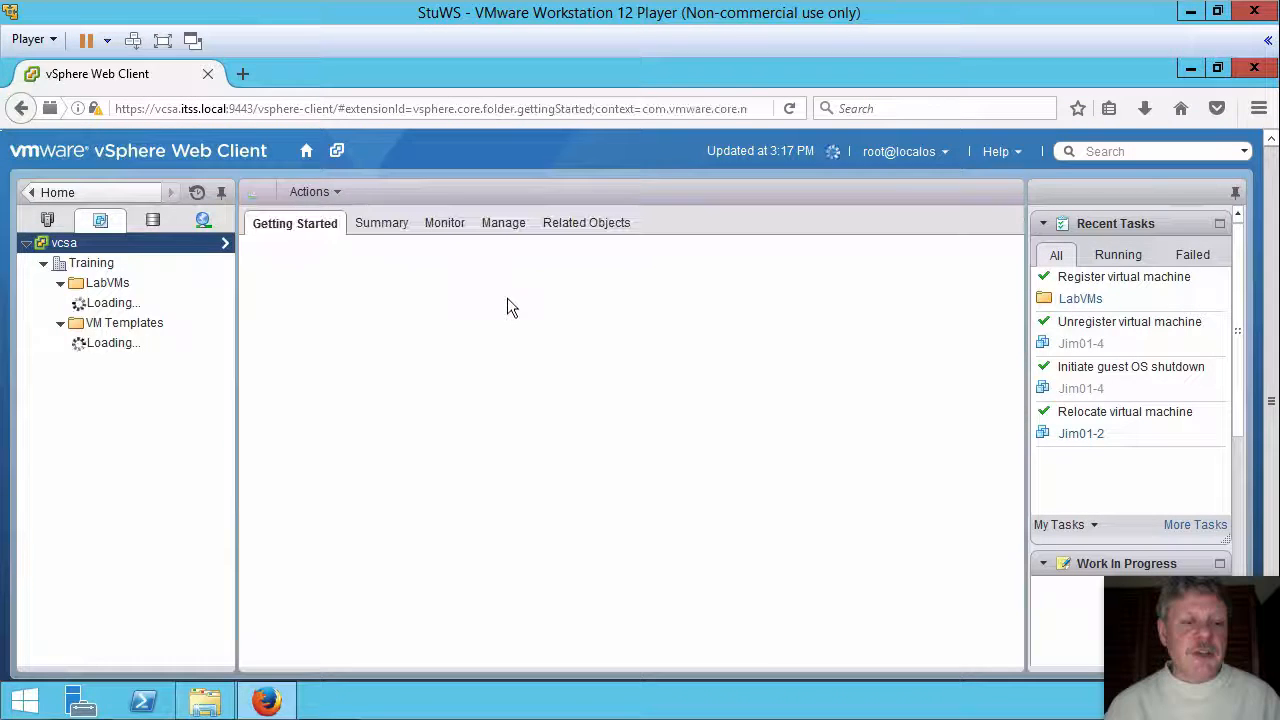
{"action": "left_click", "coordinate": [140, 344]}
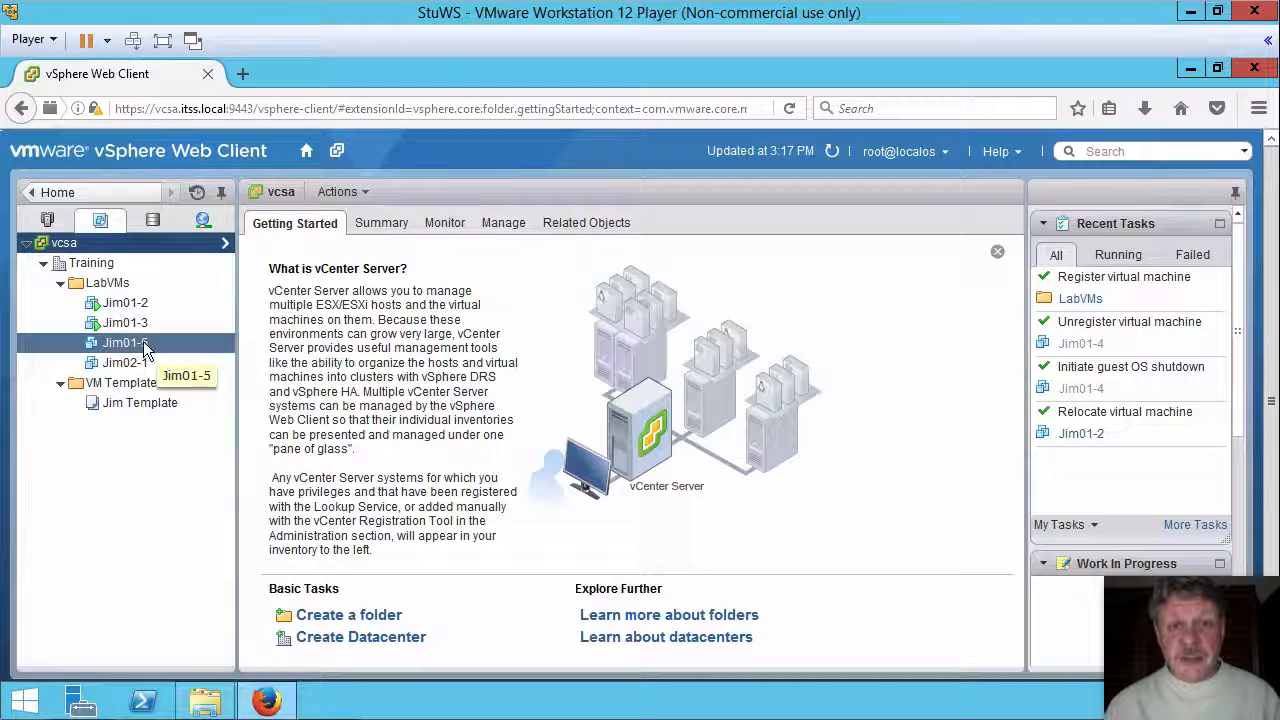
{"action": "right_click", "coordinate": [143, 343]}
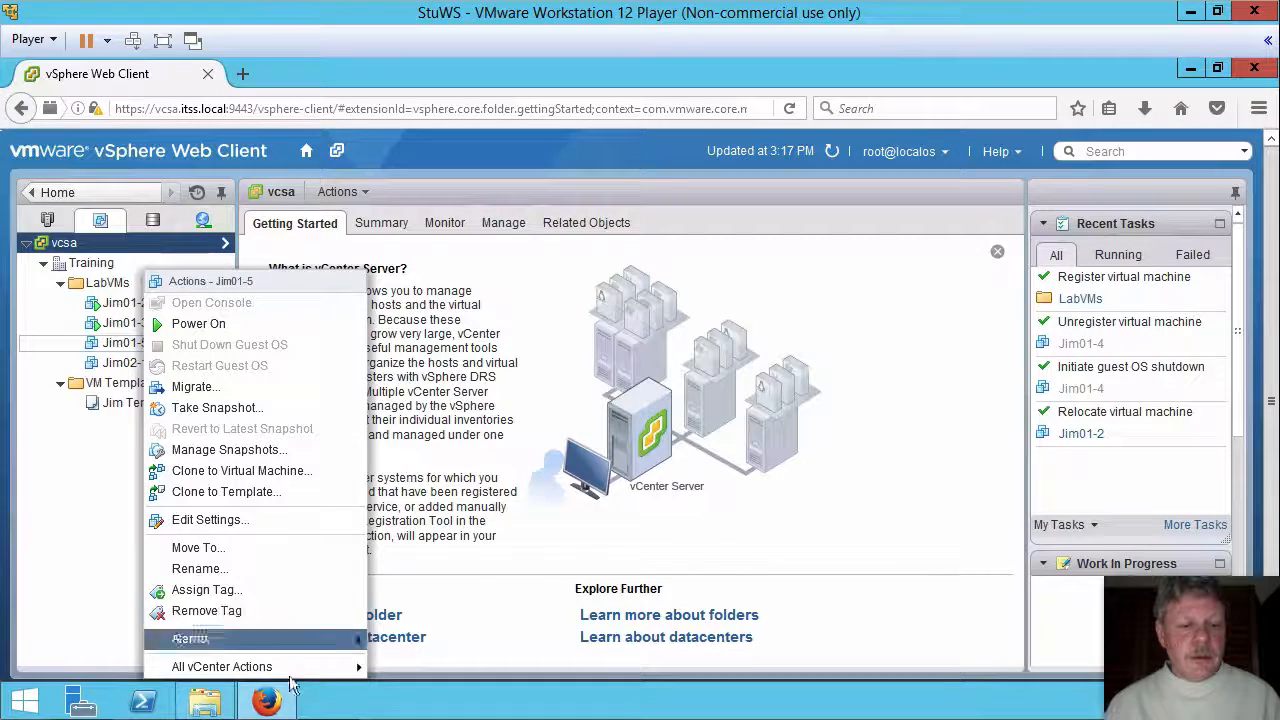
{"action": "mouse_move", "coordinate": [301, 661]}
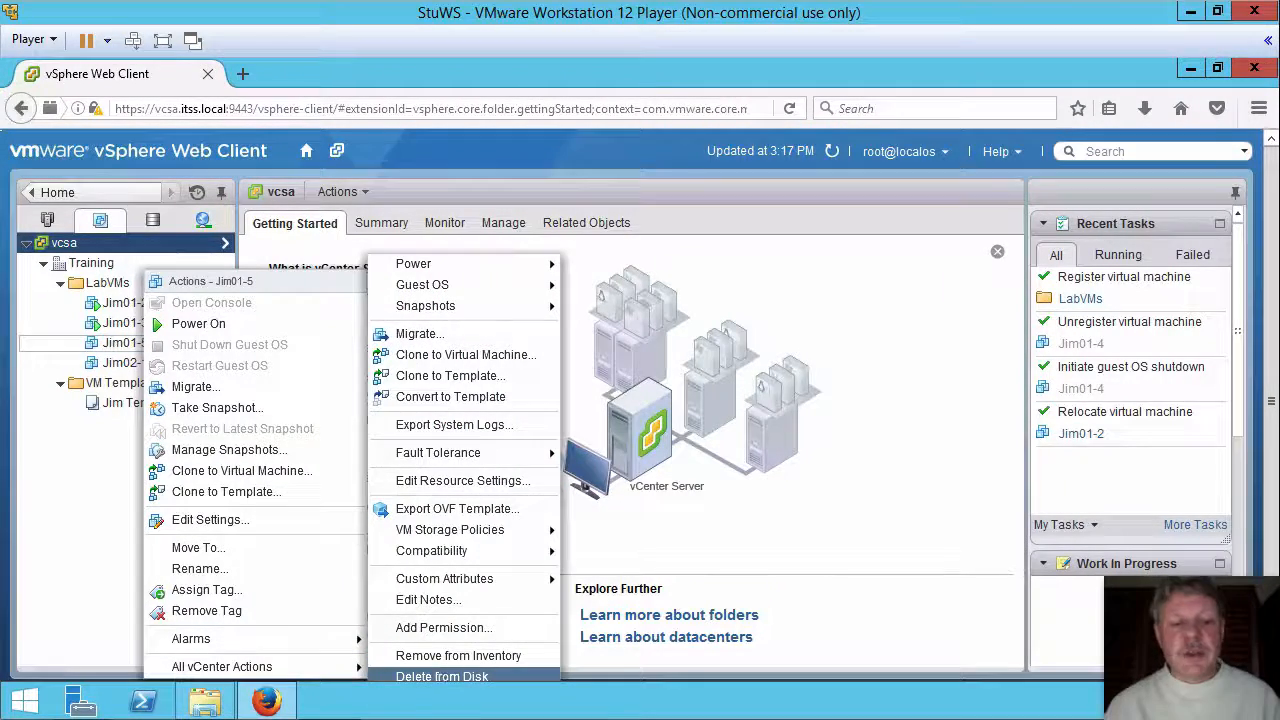
{"action": "left_click", "coordinate": [440, 677]}
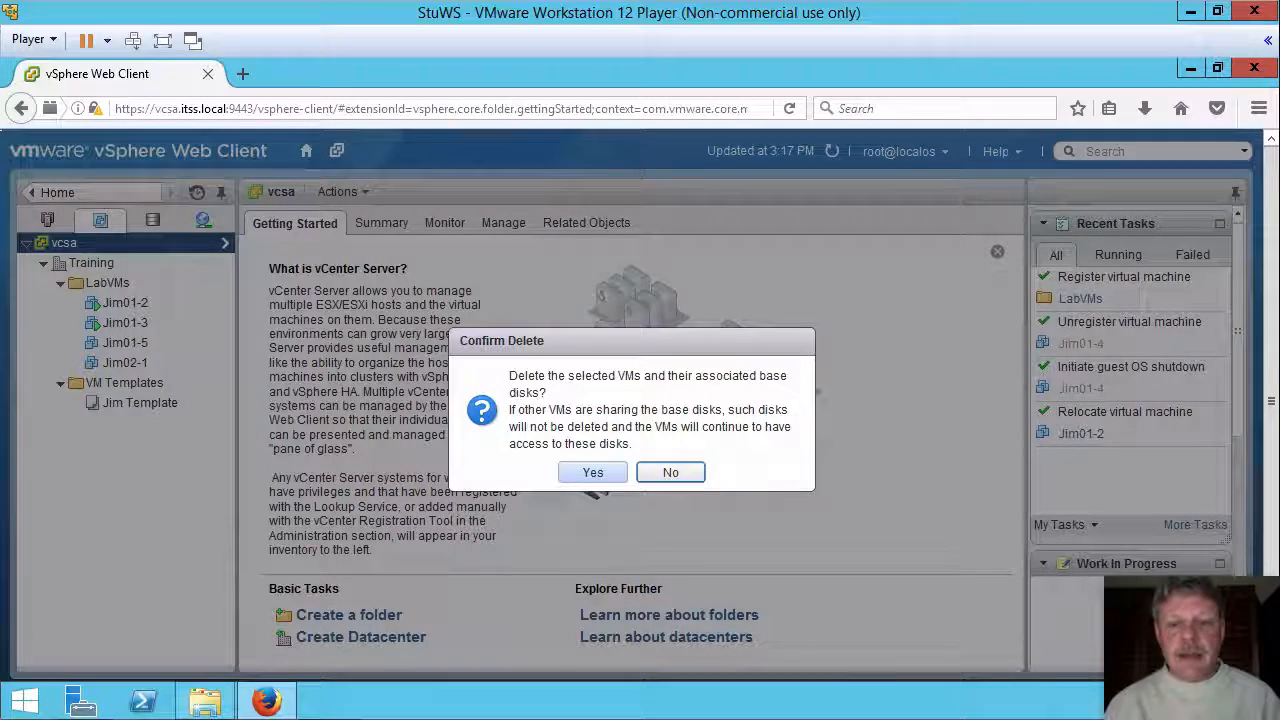
{"action": "left_click", "coordinate": [595, 473]}
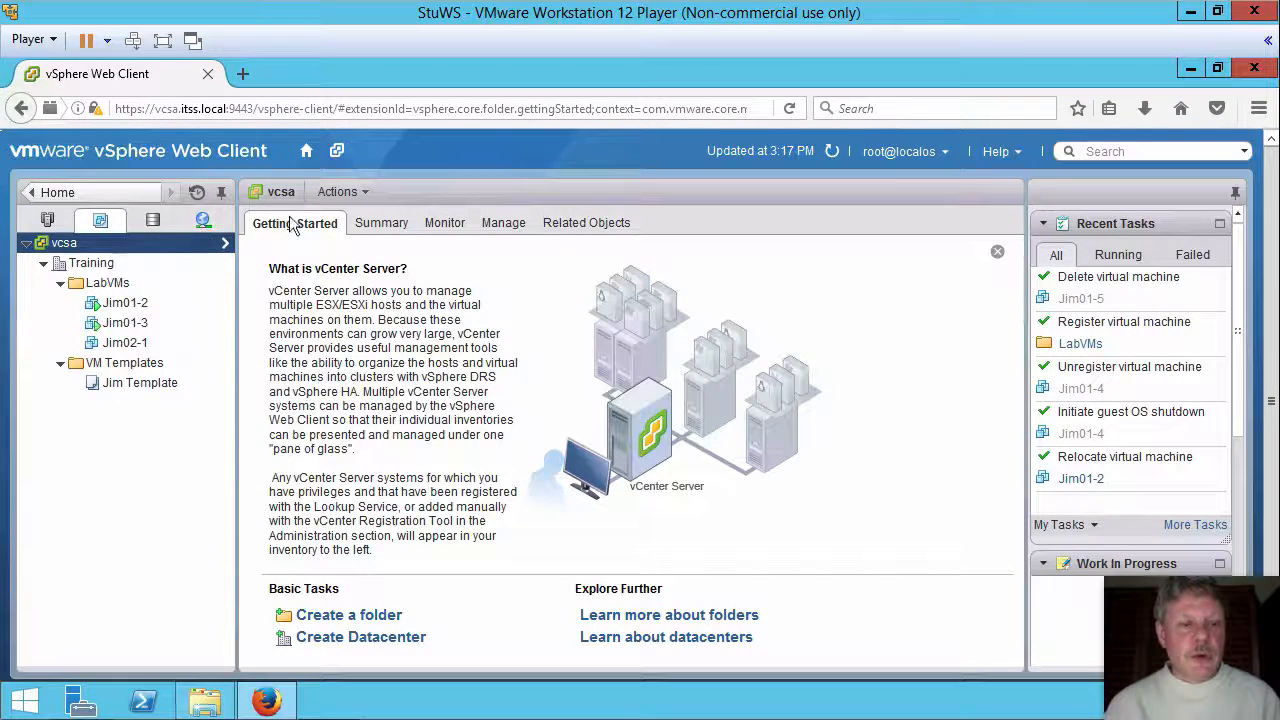
Check the folders on datastore VMFS-01 for remaining files of the deleted virtual machine.
{"action": "left_click", "coordinate": [306, 151]}
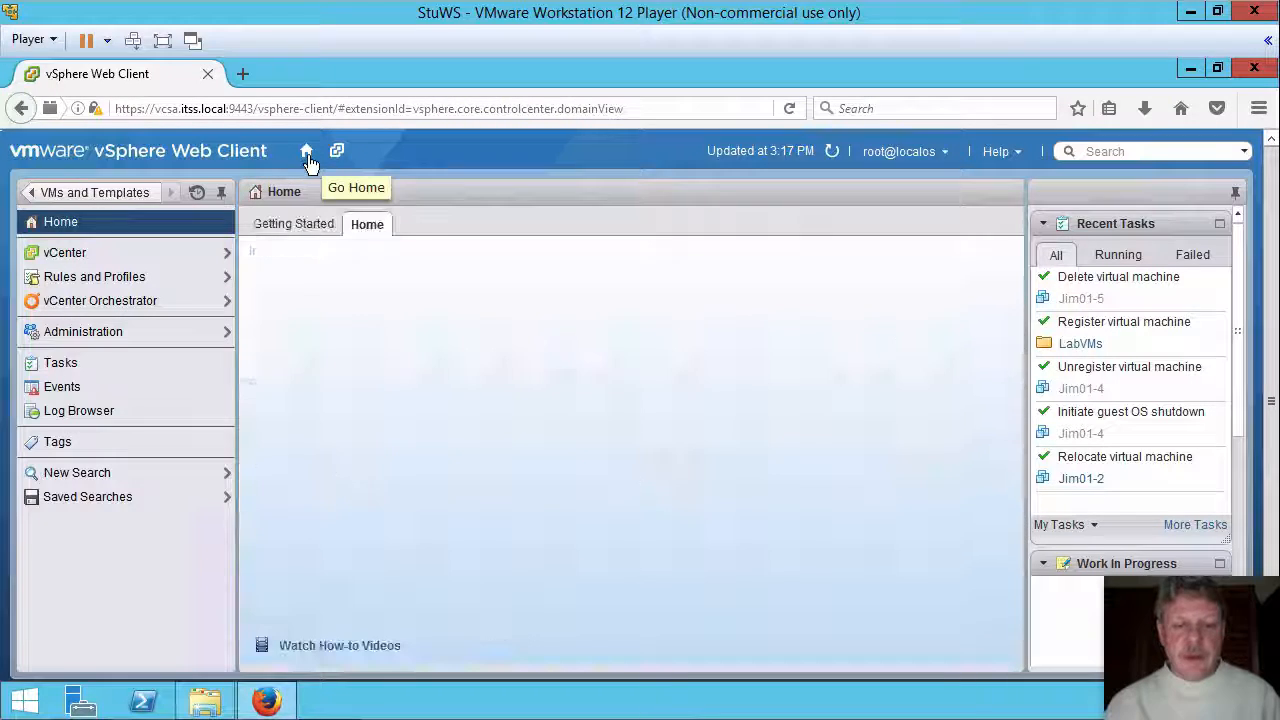
{"action": "left_click", "coordinate": [612, 303]}
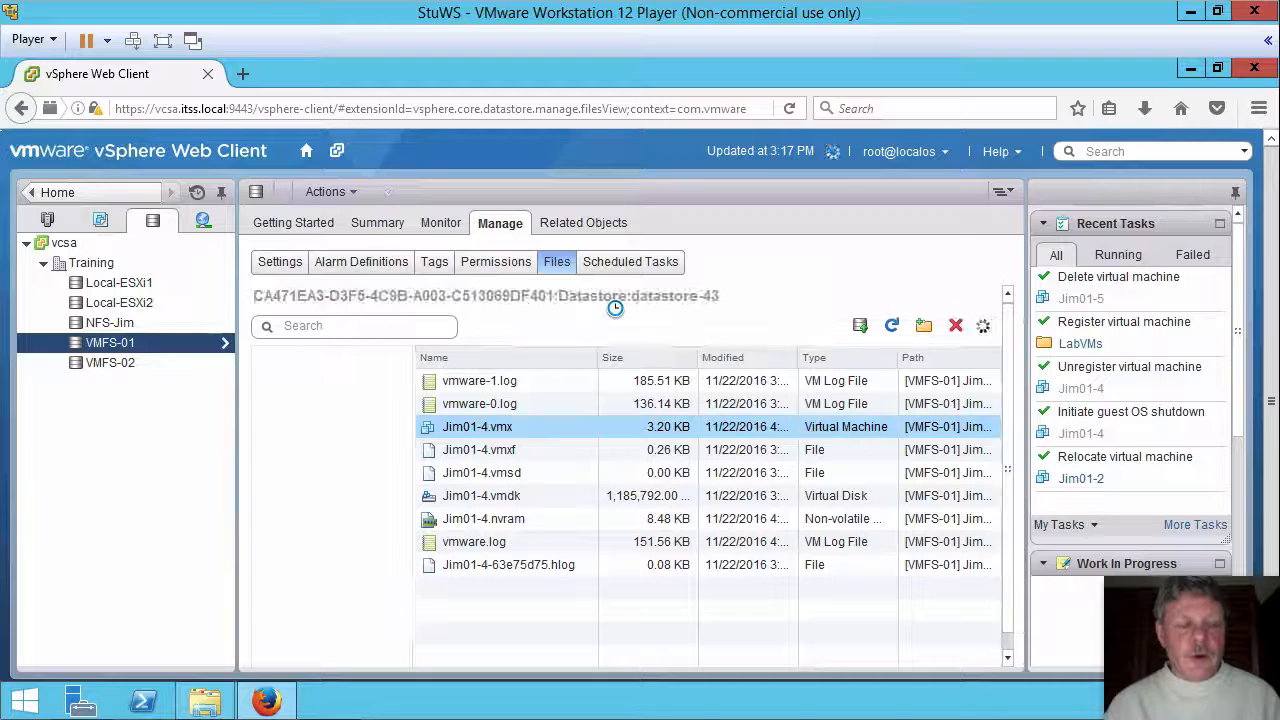
{"action": "left_click", "coordinate": [169, 349]}
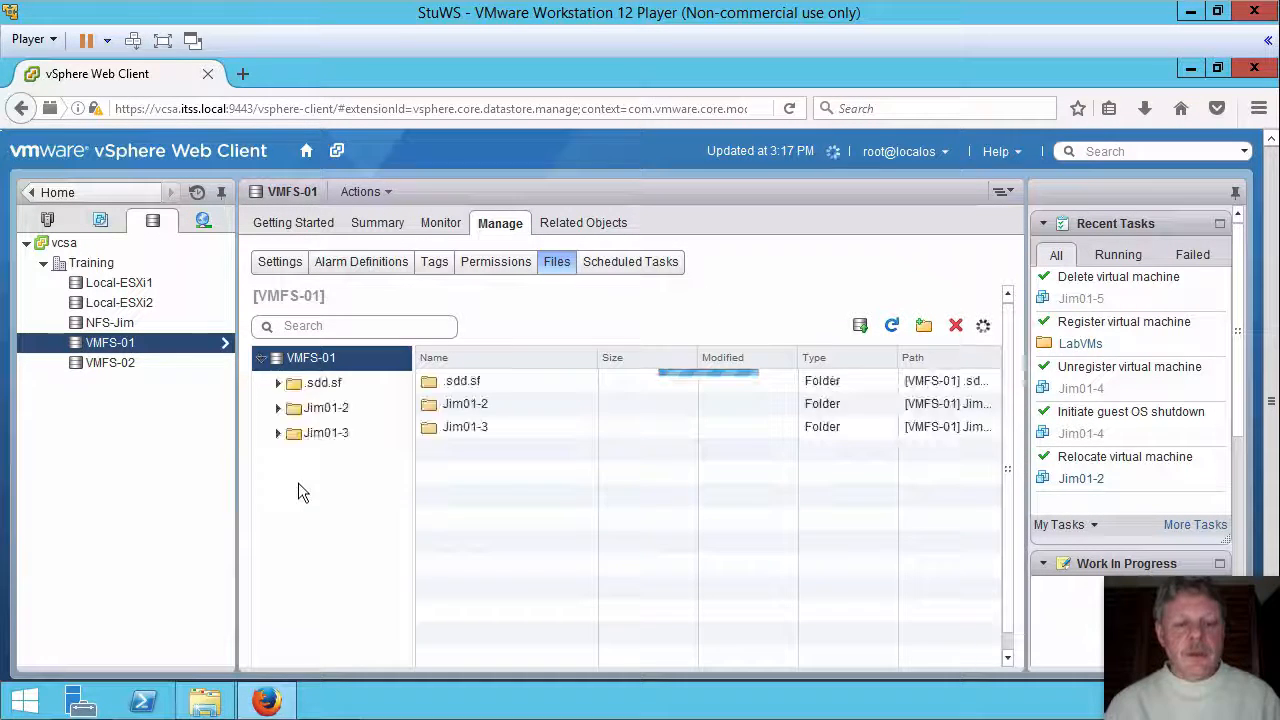
{"action": "left_click", "coordinate": [330, 436]}
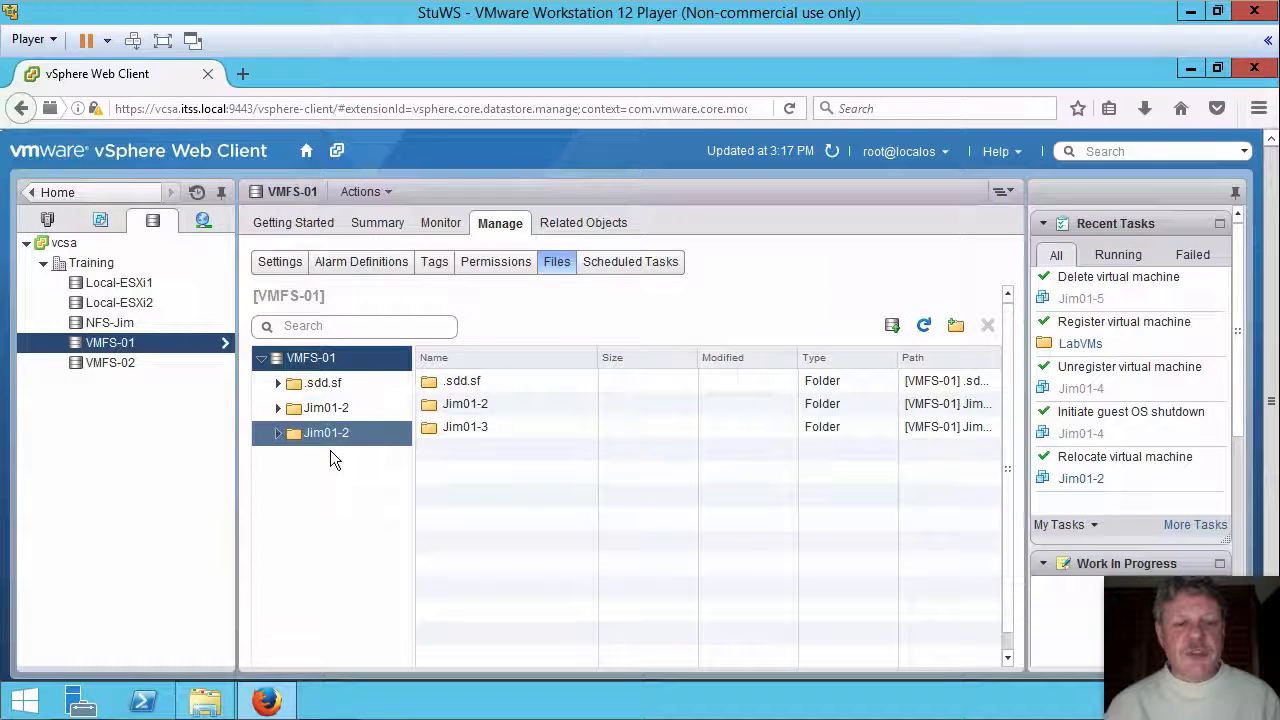